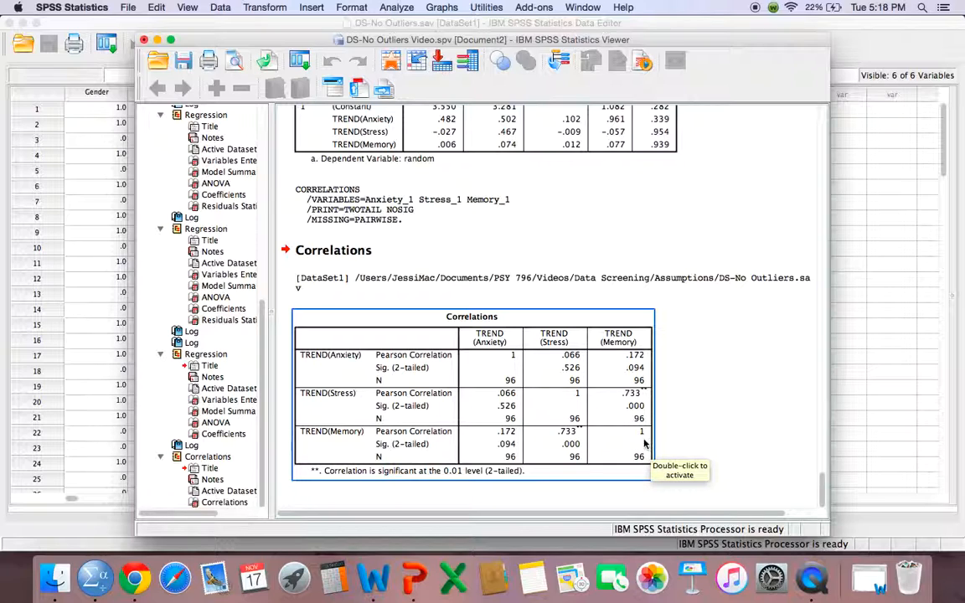
Search the Correlations table in the output for the value .9 without expanding the search, and leave the table's editing mode
left_click(700, 434)
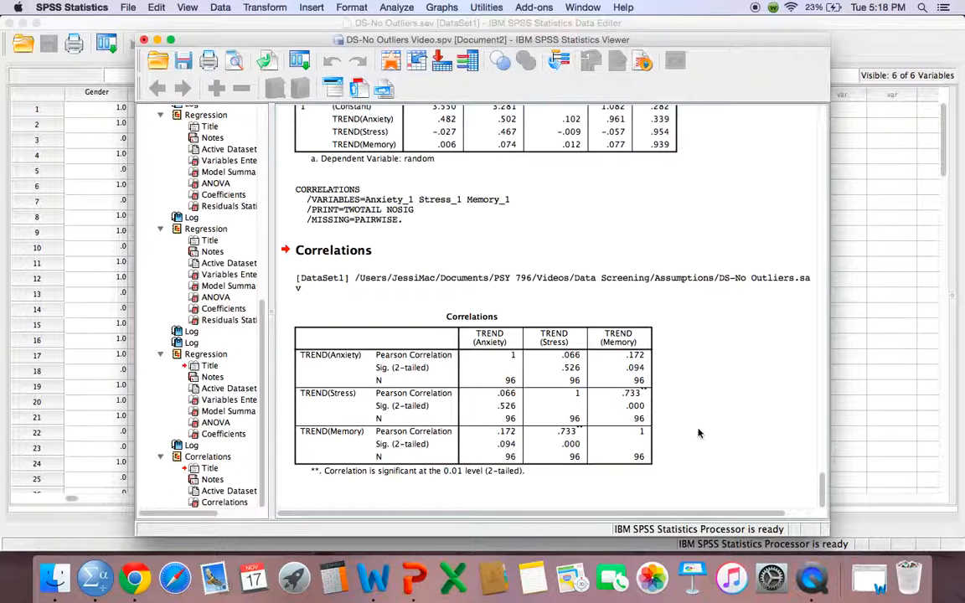
left_click(614, 419)
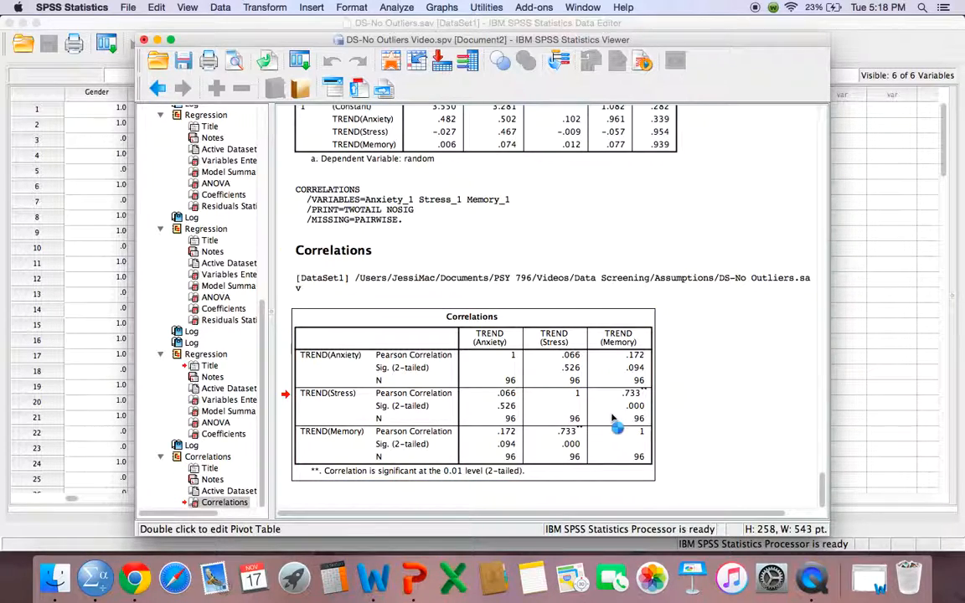
double_click(612, 419)
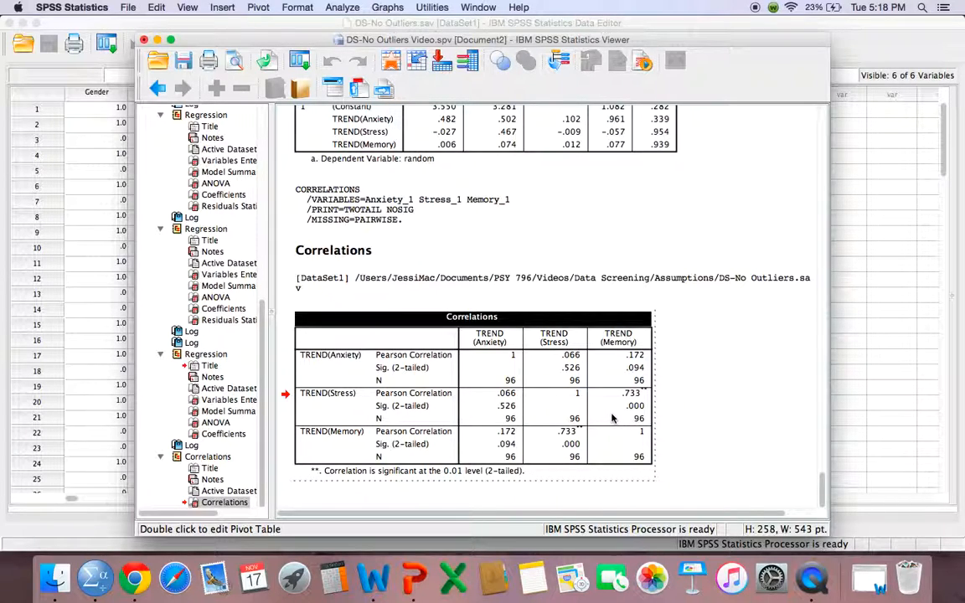
left_click(157, 7)
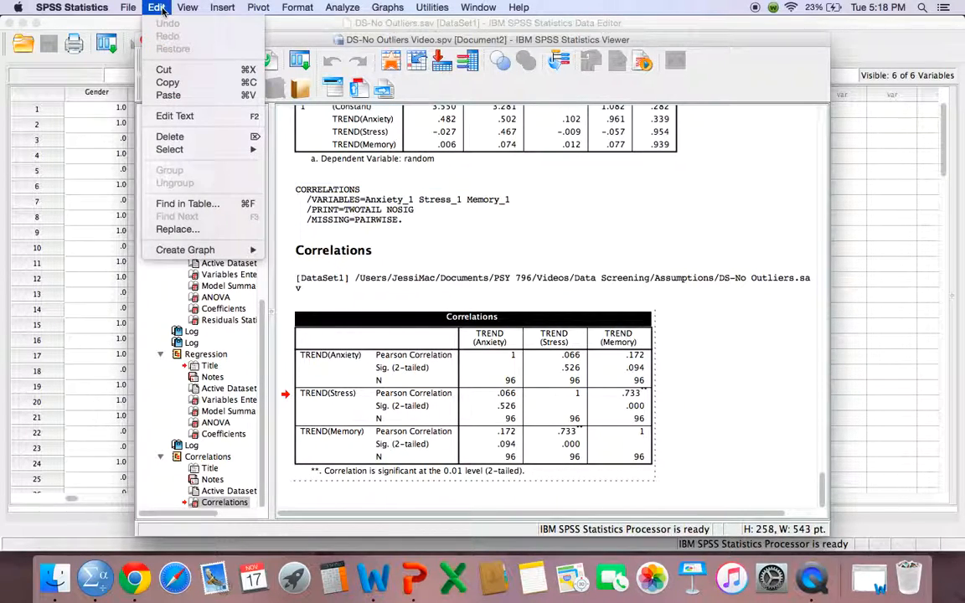
left_click(201, 207)
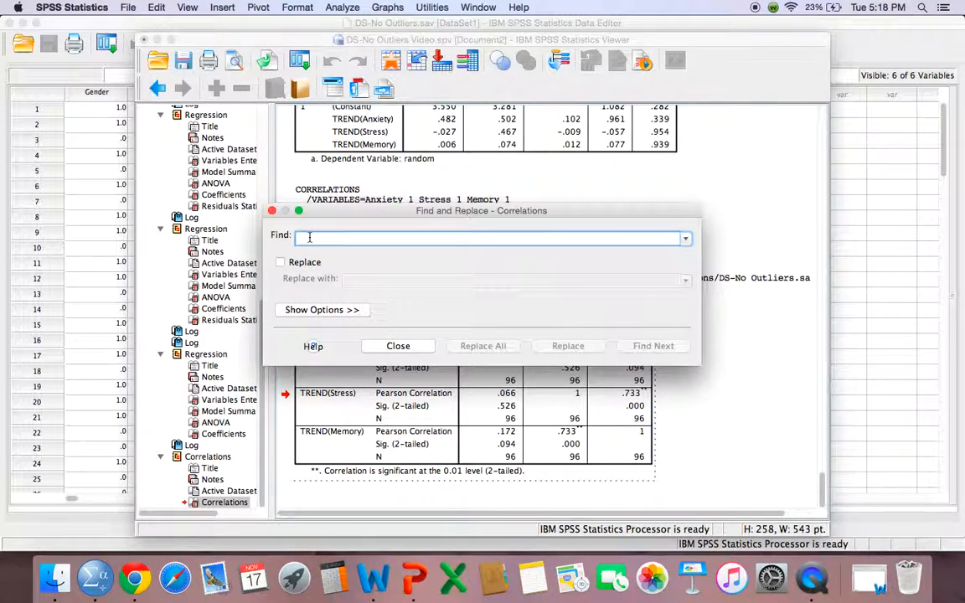
type(".9")
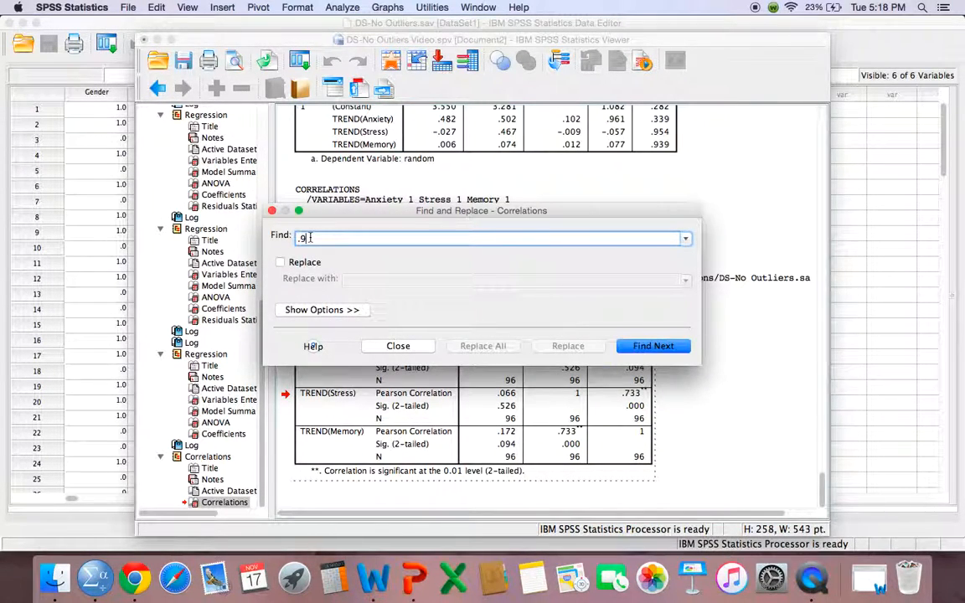
left_click(654, 350)
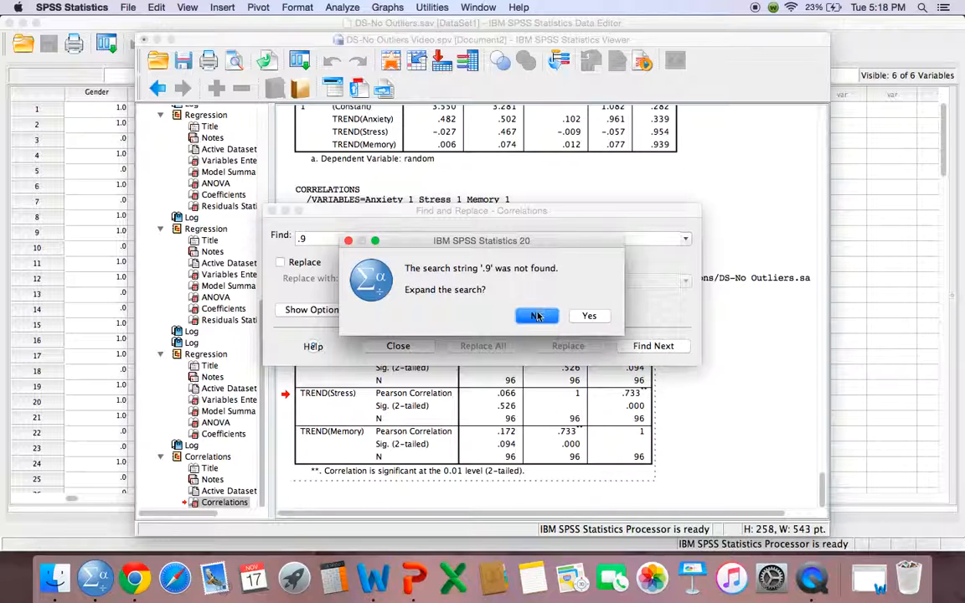
key("Return")
left_click(271, 212)
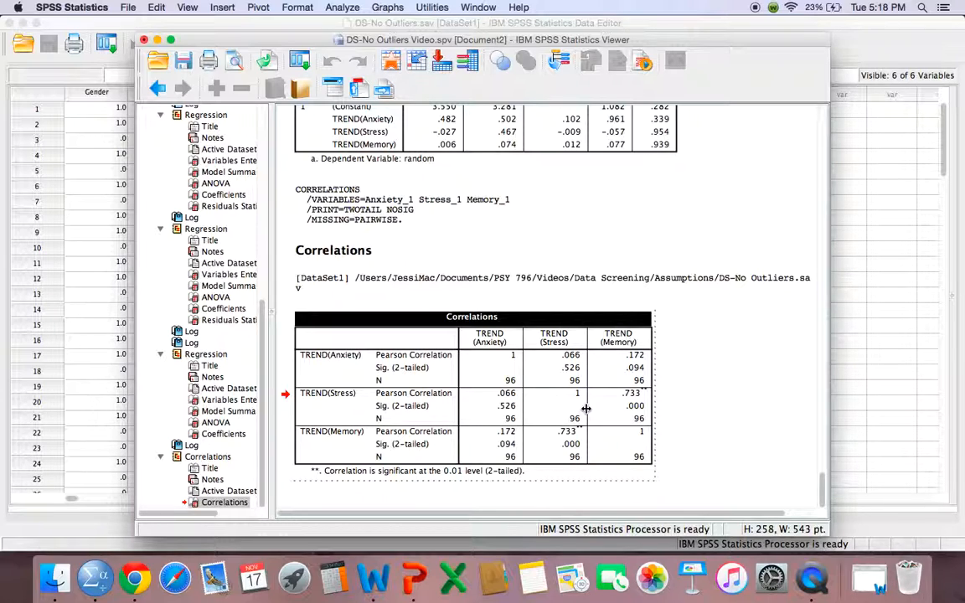
left_click(722, 405)
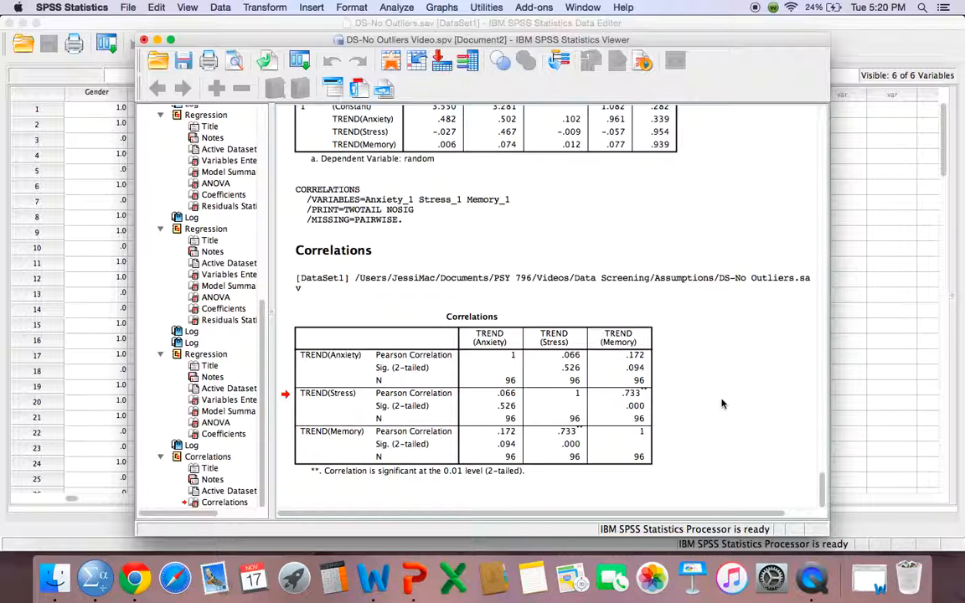
In the linear regression on the dataset, set up a residual scatterplot with *ZPRED as Y and *ZRESID as X
left_click(158, 40)
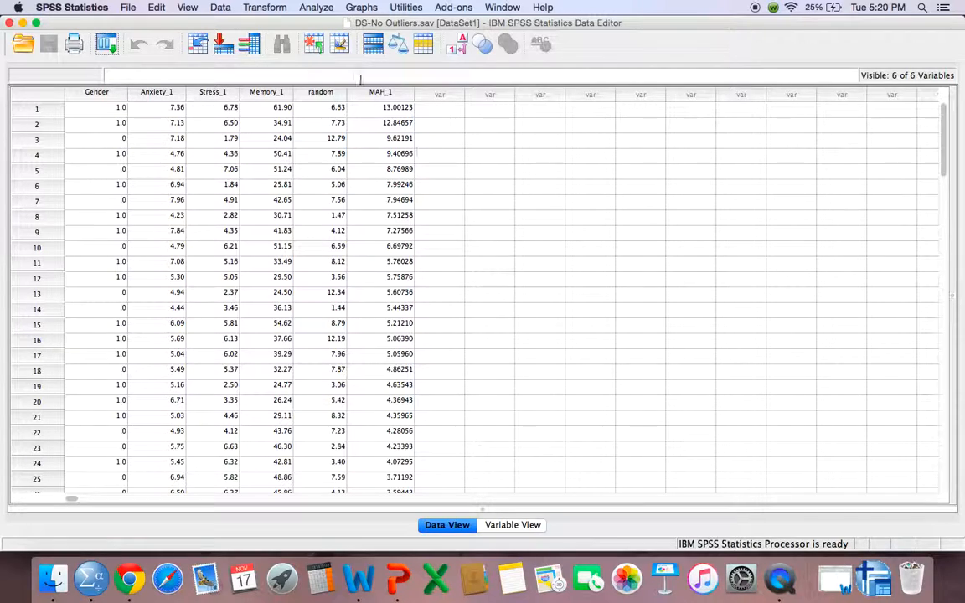
left_click(317, 7)
mouse_move(345, 118)
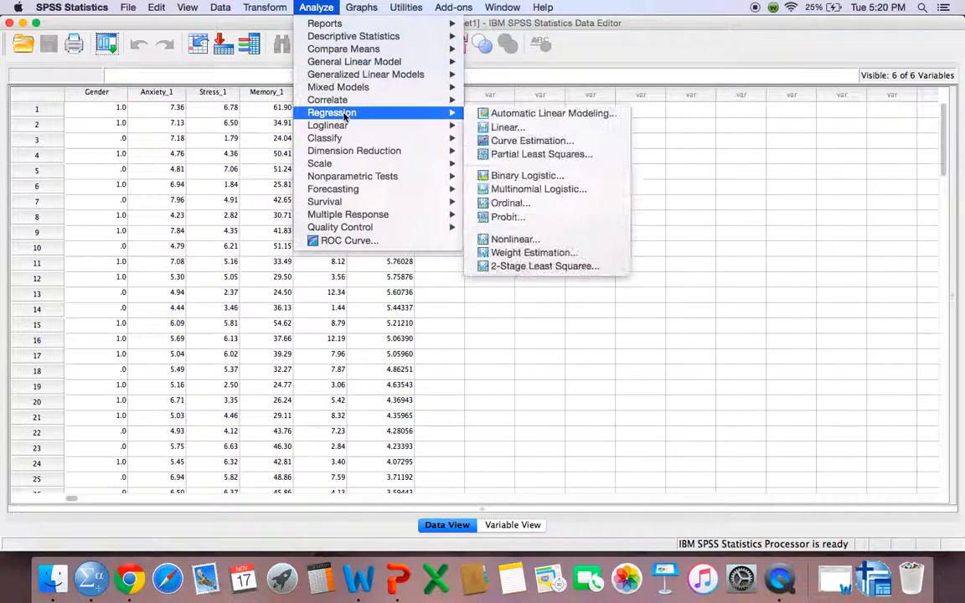
left_click(509, 127)
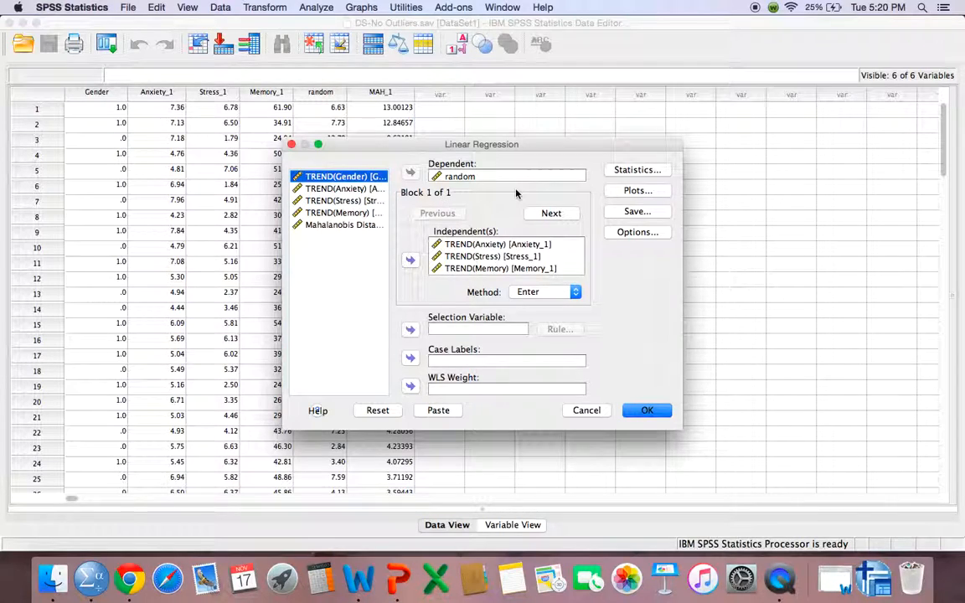
left_click(624, 192)
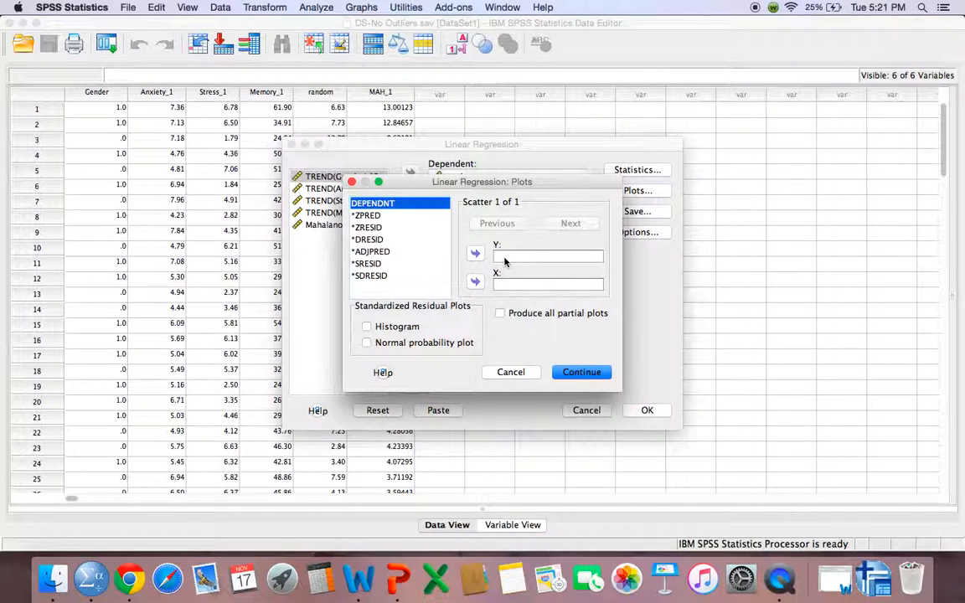
left_click(366, 216)
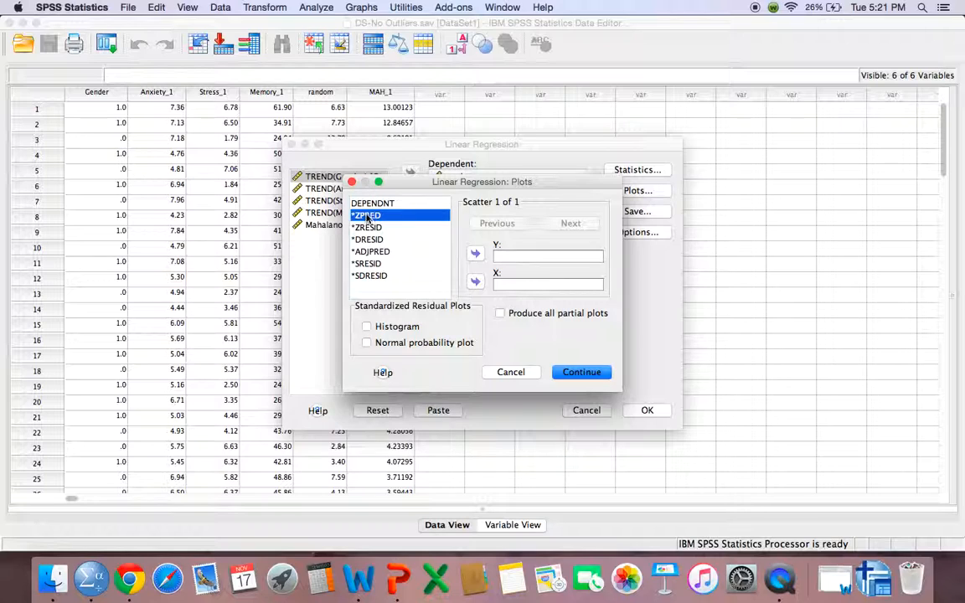
left_click(475, 253)
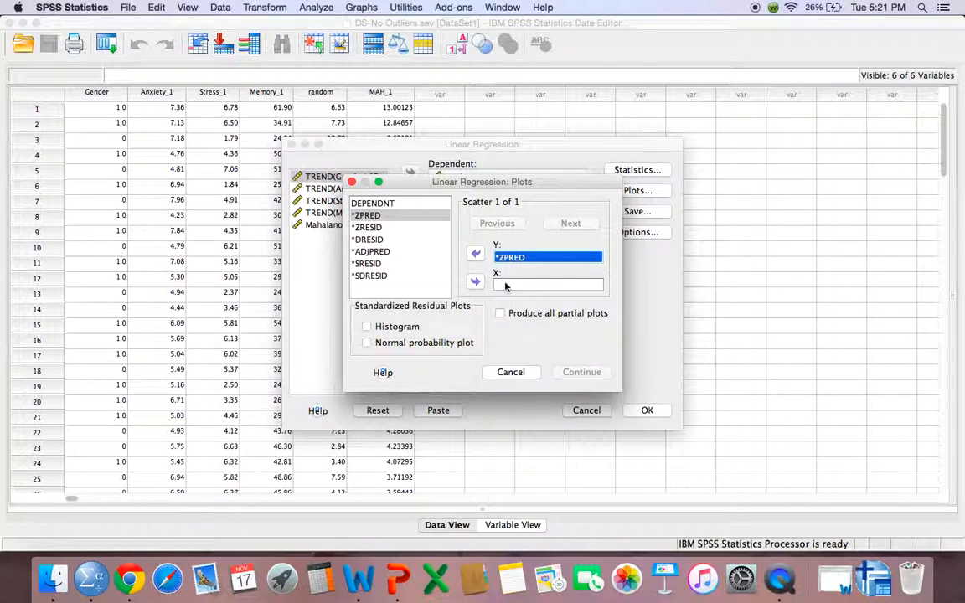
left_click(369, 227)
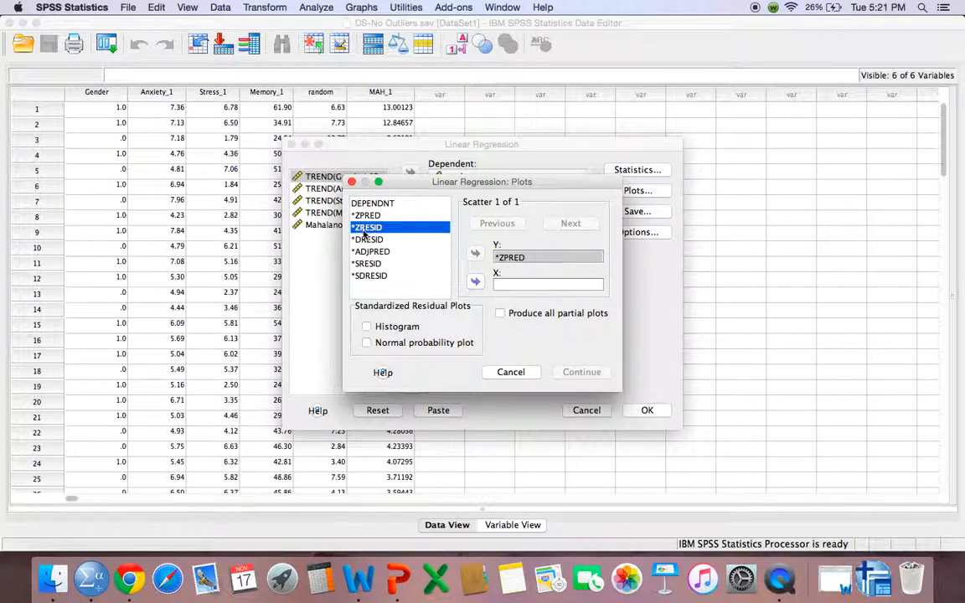
left_click(471, 285)
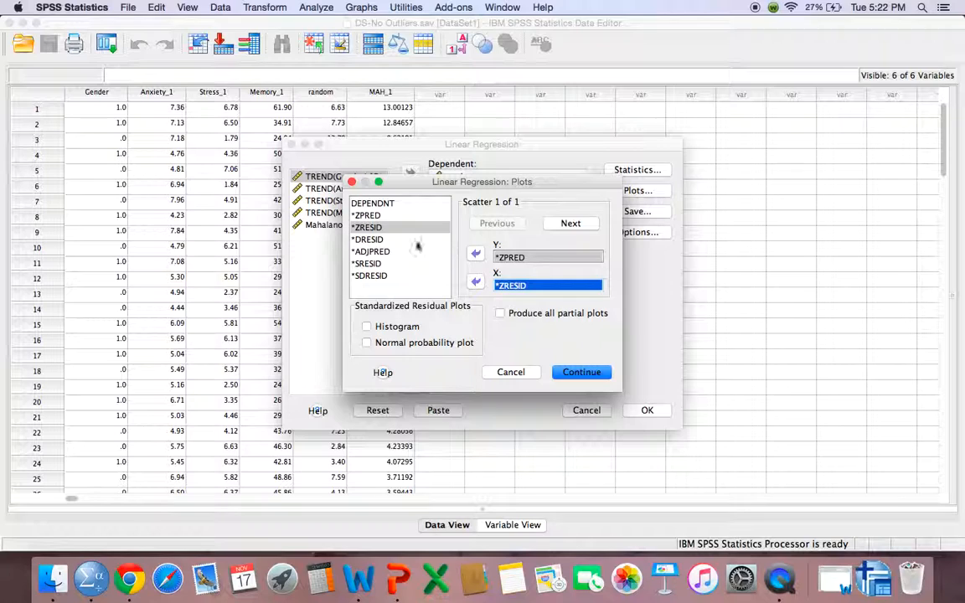
Include the histogram and normal probability plot of the standardized residuals, and run the regression
left_click(366, 343)
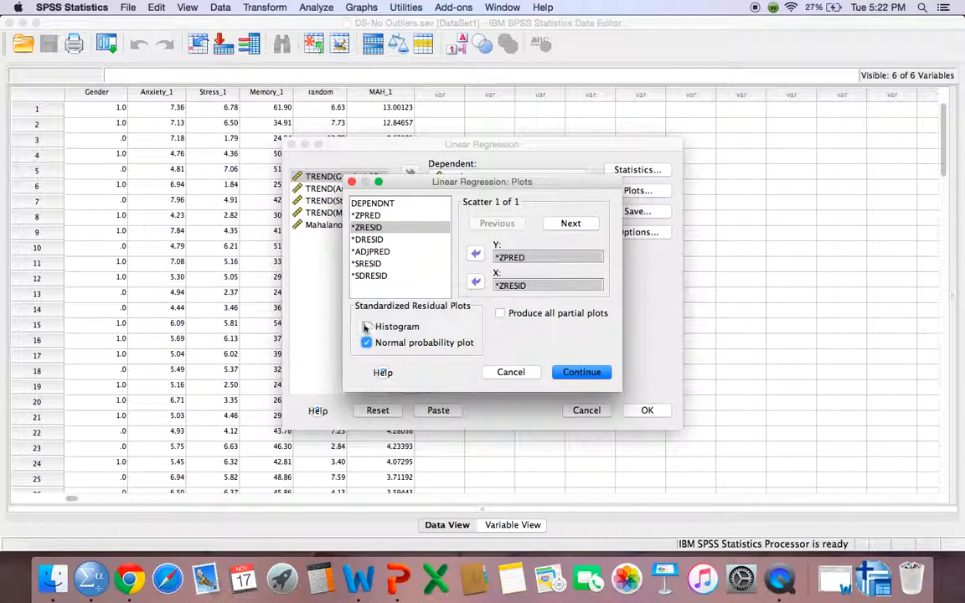
left_click(367, 327)
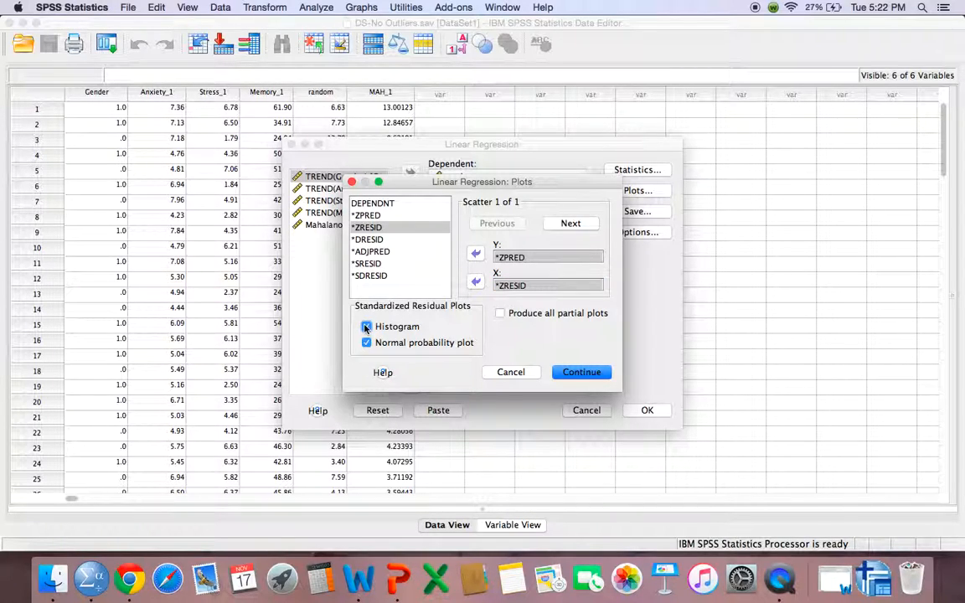
left_click(600, 373)
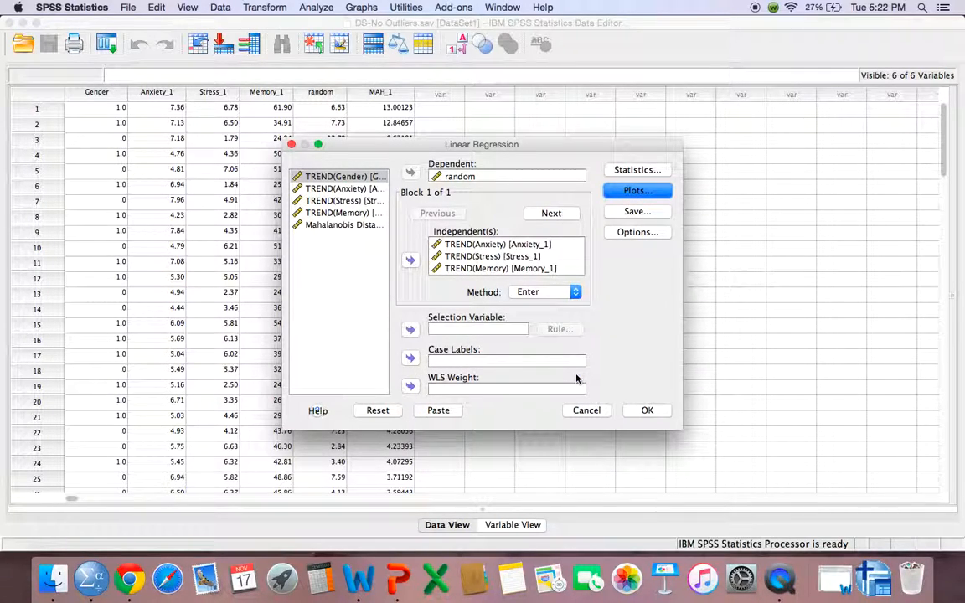
left_click(646, 410)
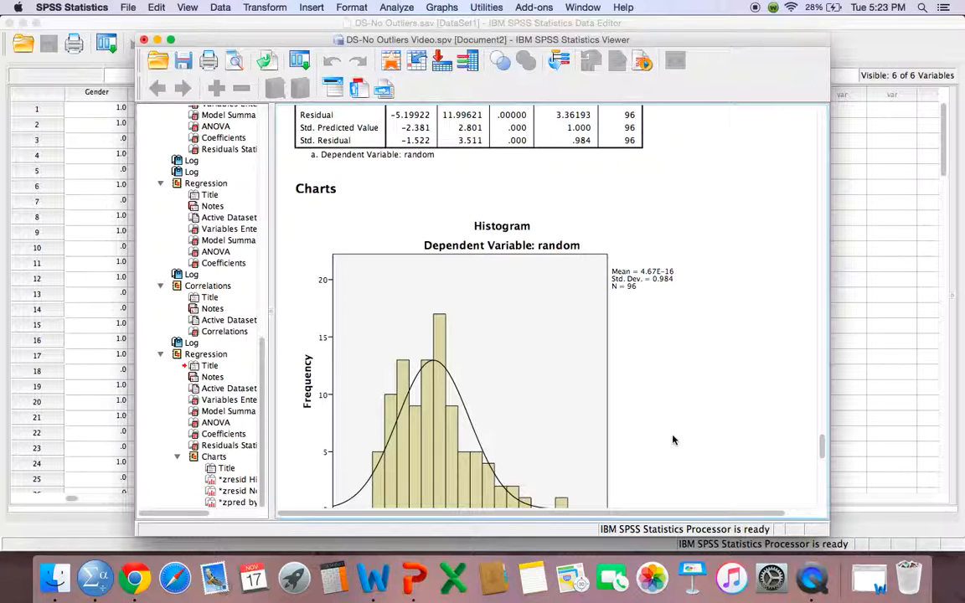
left_click(674, 439)
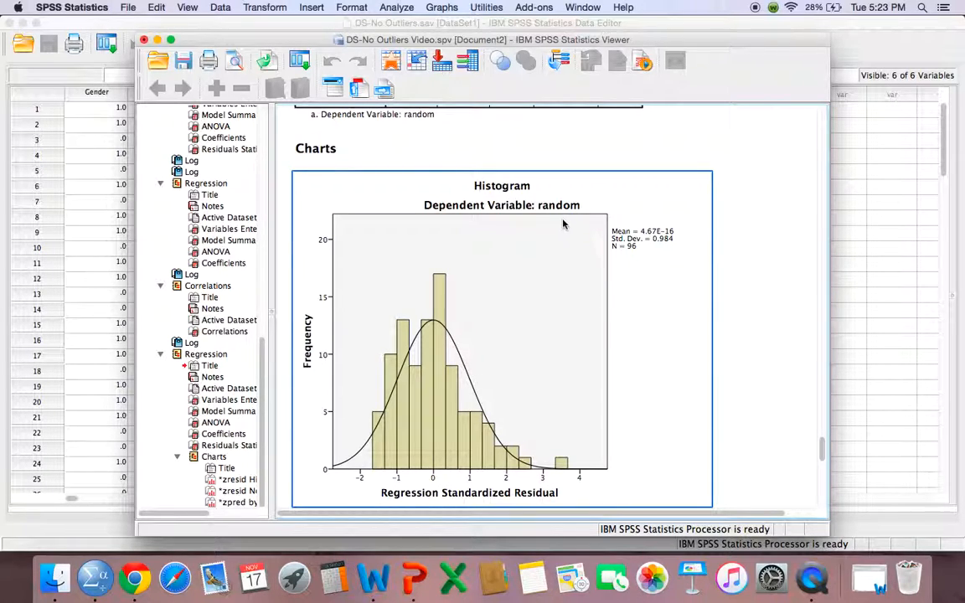
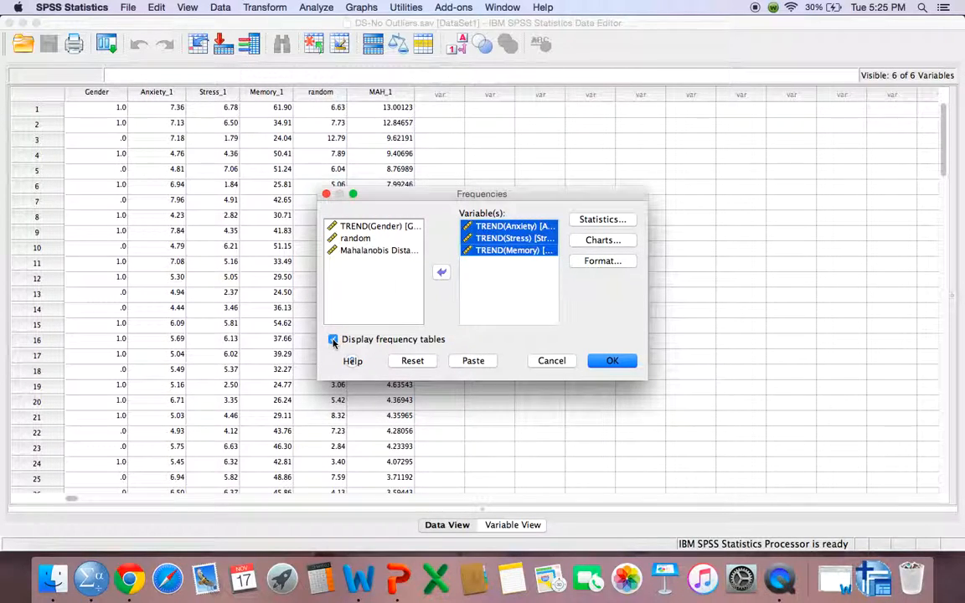
For the Anxiety, Stress and Memory frequencies, turn off the frequency tables and request histograms with a normal curve
left_click(332, 340)
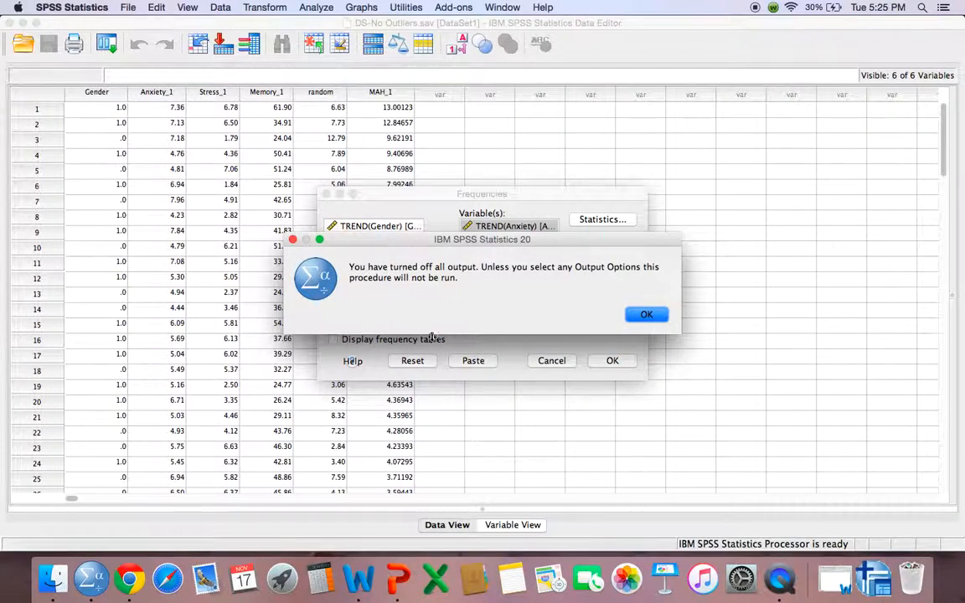
left_click(646, 315)
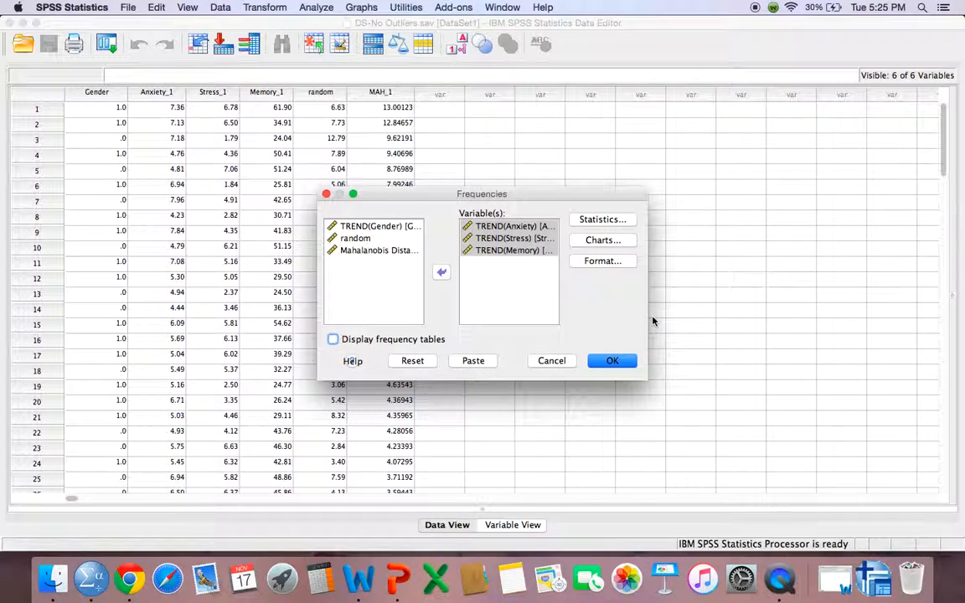
left_click(610, 242)
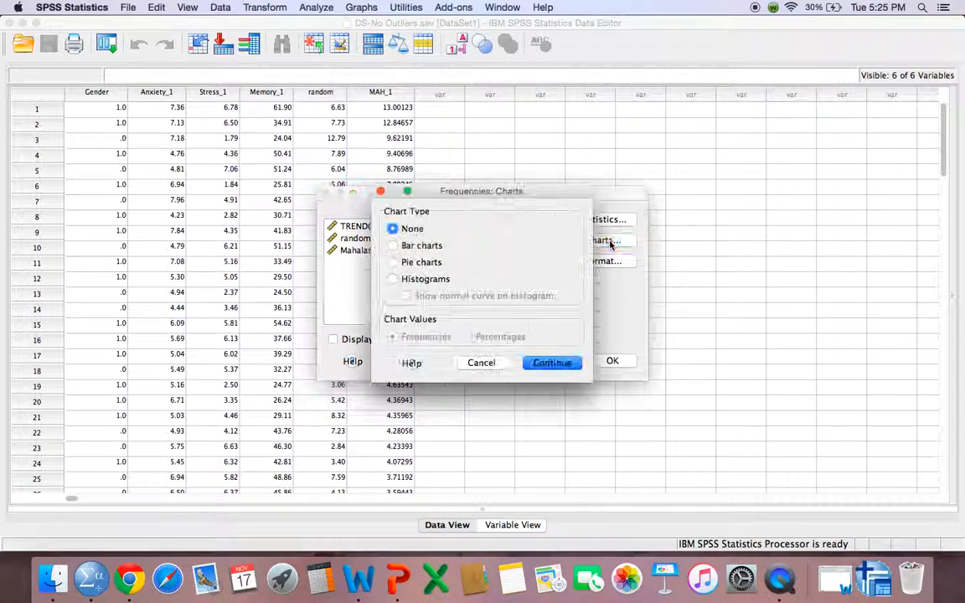
left_click(395, 279)
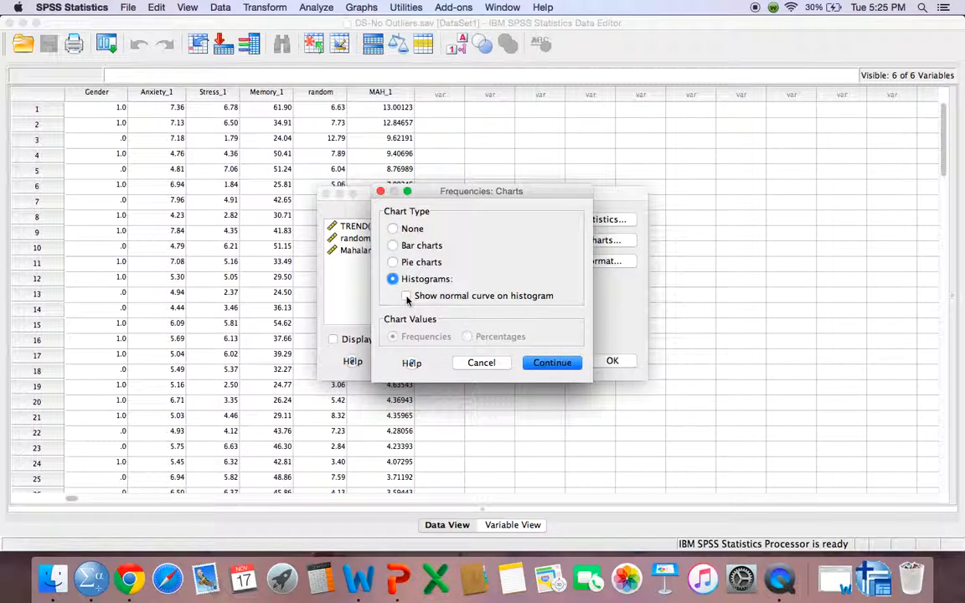
left_click(407, 296)
left_click(553, 364)
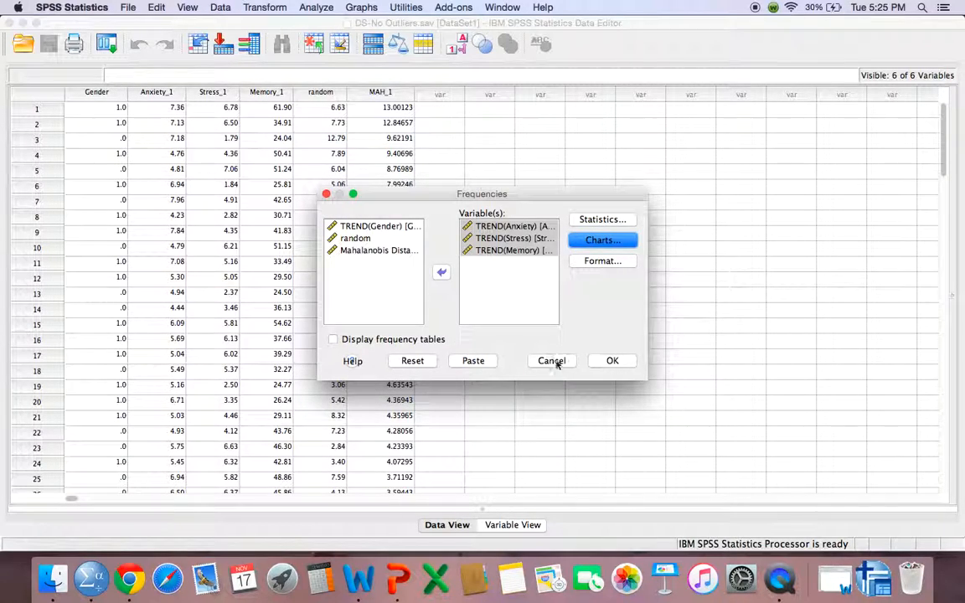
Include the skewness and kurtosis statistics and run the frequencies analysis
left_click(605, 220)
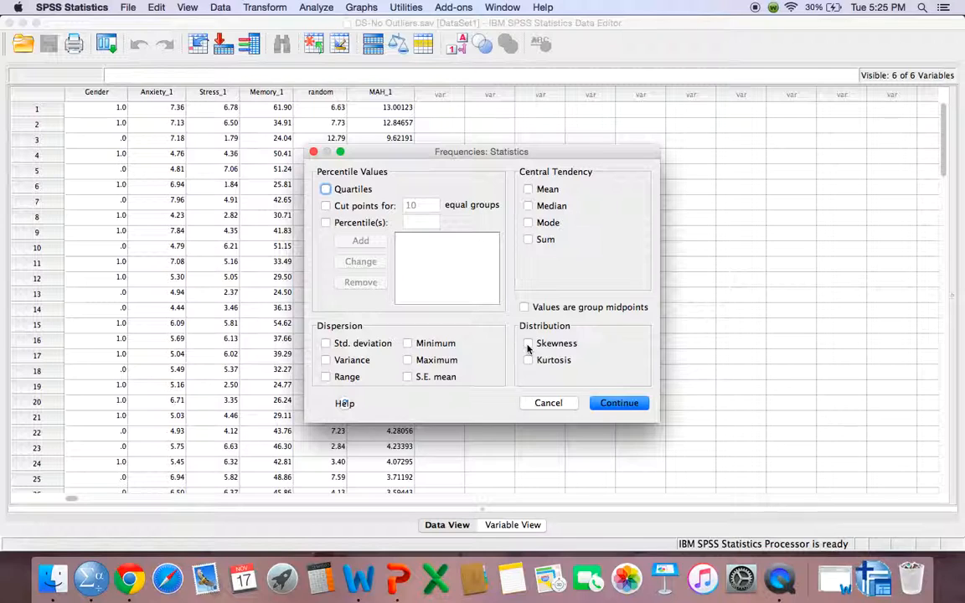
left_click(527, 344)
left_click(528, 361)
left_click(620, 403)
left_click(609, 362)
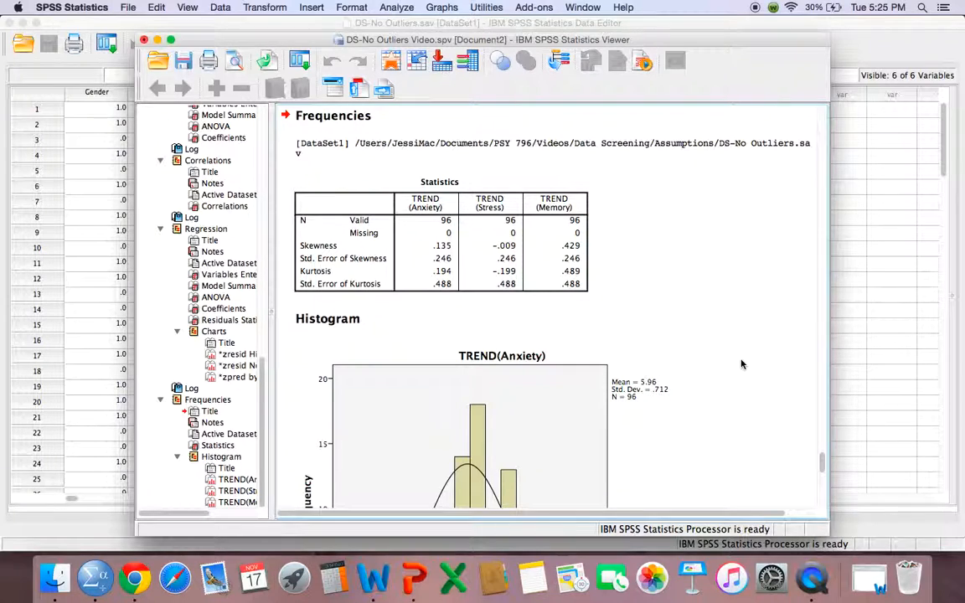
Examine the Anxiety, Stress and Memory histograms in the output against their normal curves
scroll(741, 364, "down", 3)
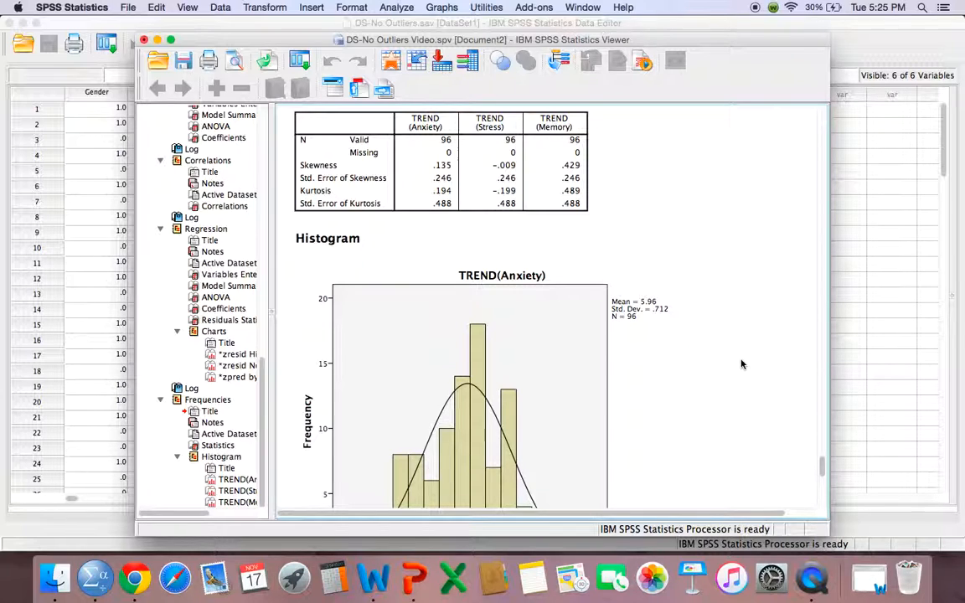
scroll(742, 364, "down", 4)
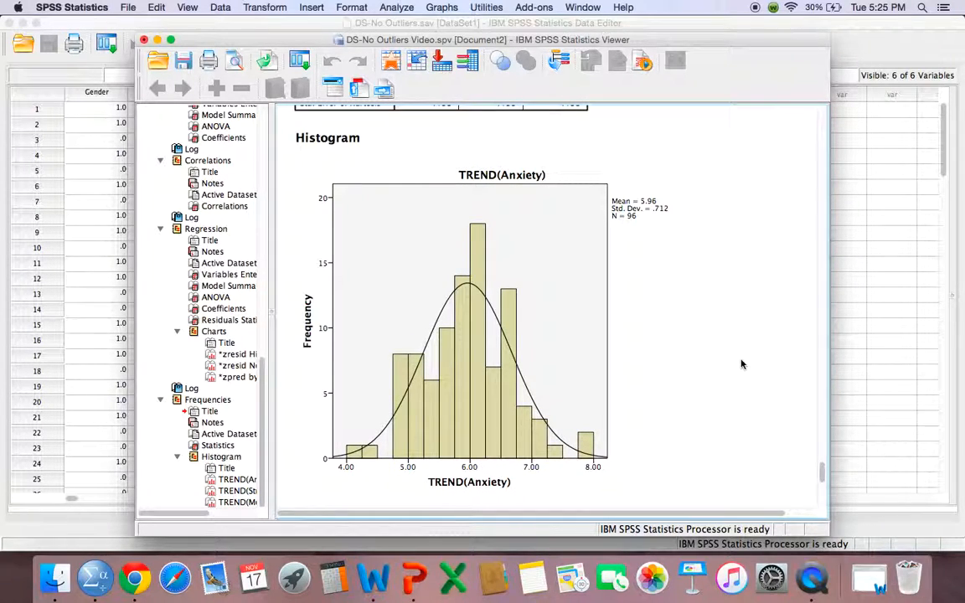
left_click(448, 414)
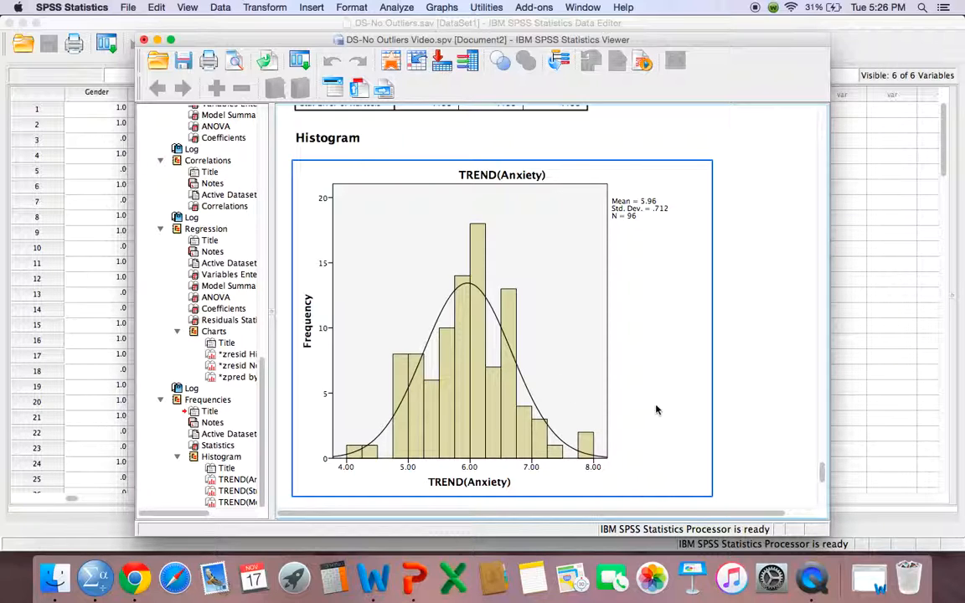
scroll(750, 423, "down", 3)
scroll(750, 422, "down", 15)
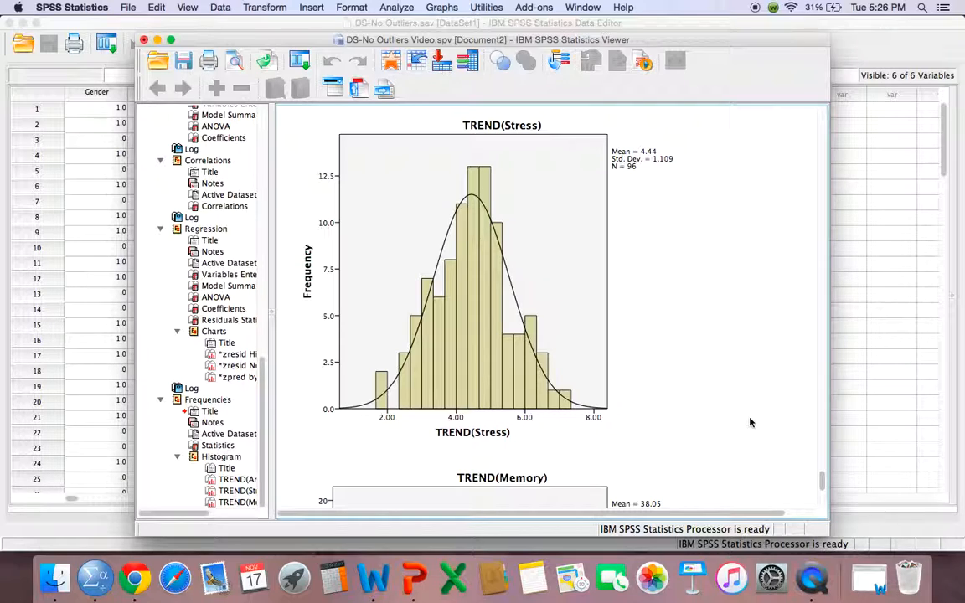
left_click(459, 399)
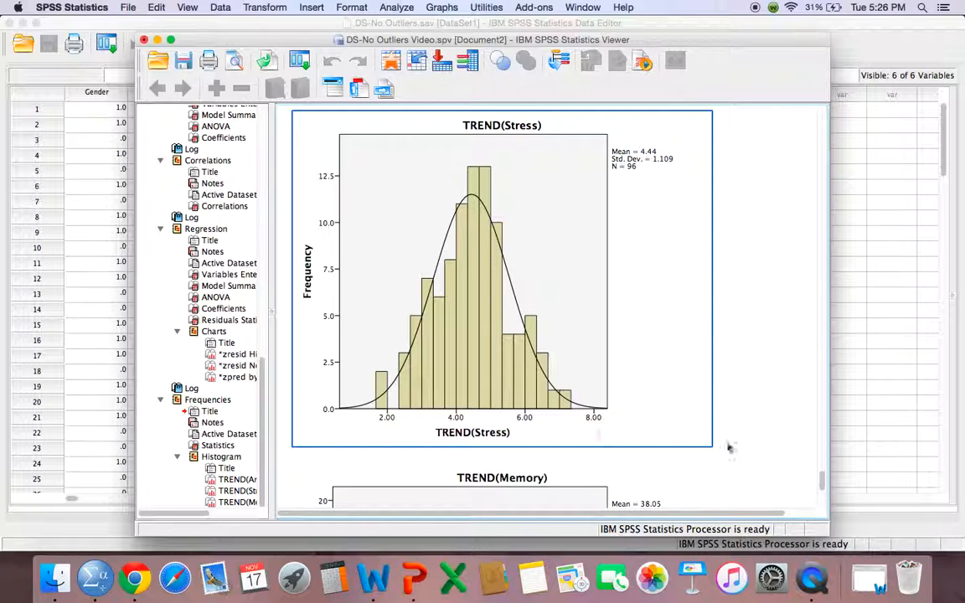
left_click(748, 470)
scroll(748, 470, "down", 8)
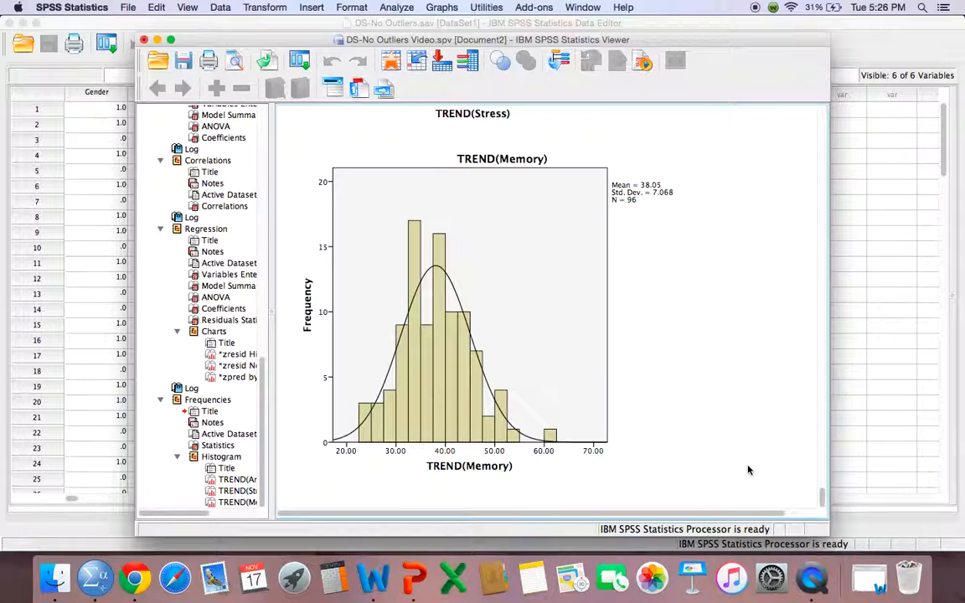
left_click(400, 331)
Examine the skewness and kurtosis rows of the frequencies Statistics table, and return to the regression's normal P-P plot of the residuals
scroll(761, 304, "up", 10)
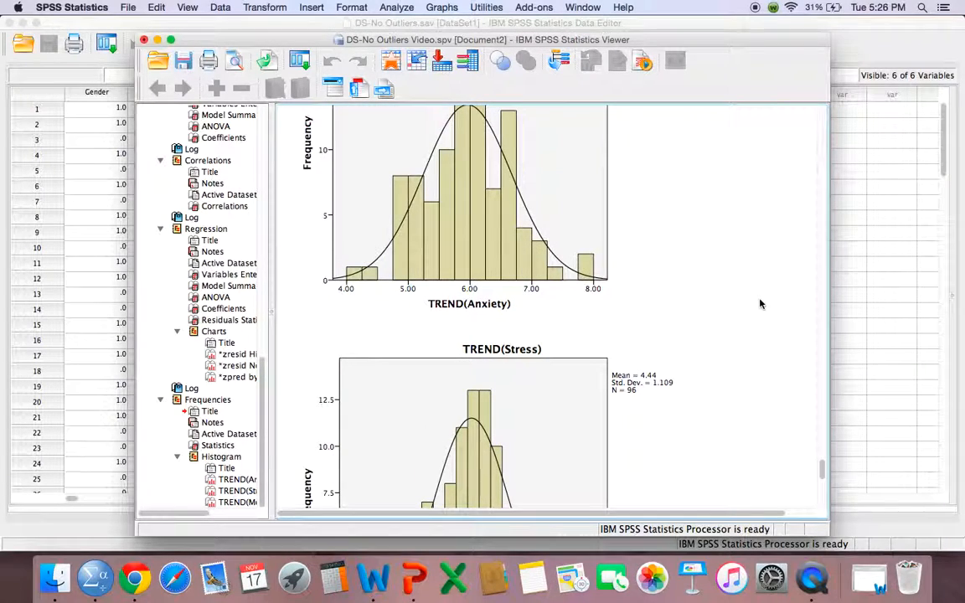
scroll(761, 304, "down", 2)
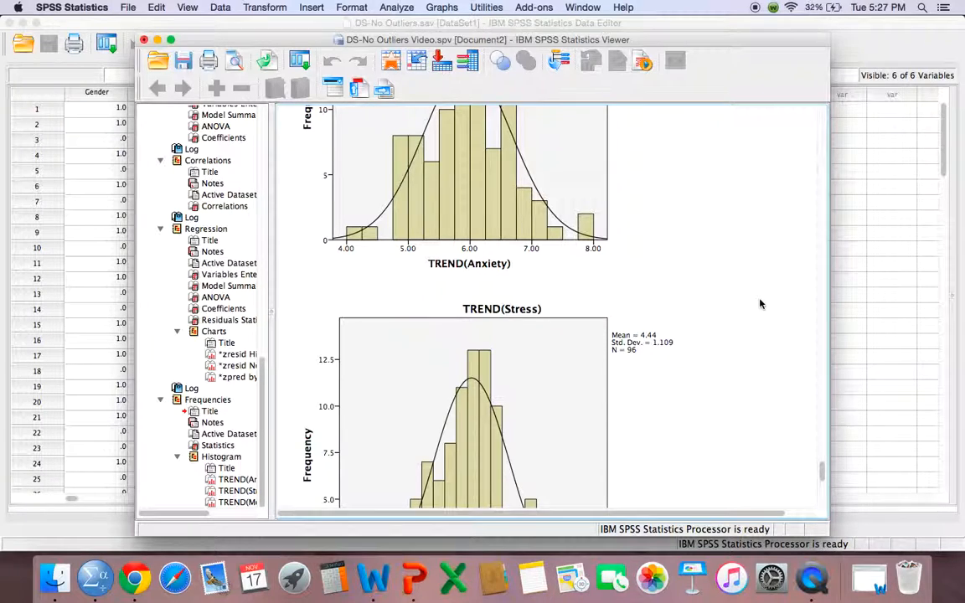
scroll(761, 305, "up", 15)
scroll(761, 304, "up", 3)
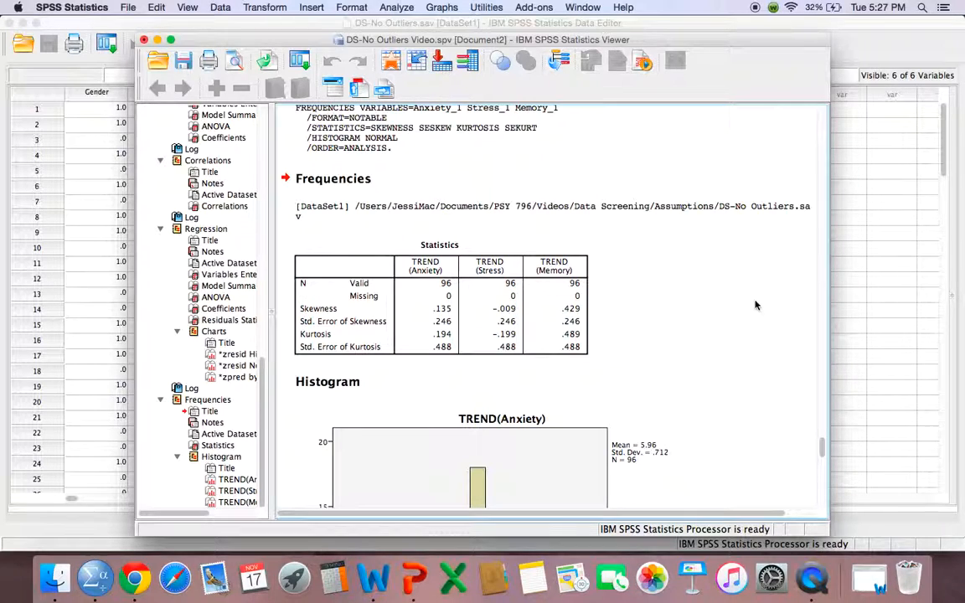
left_click(414, 323)
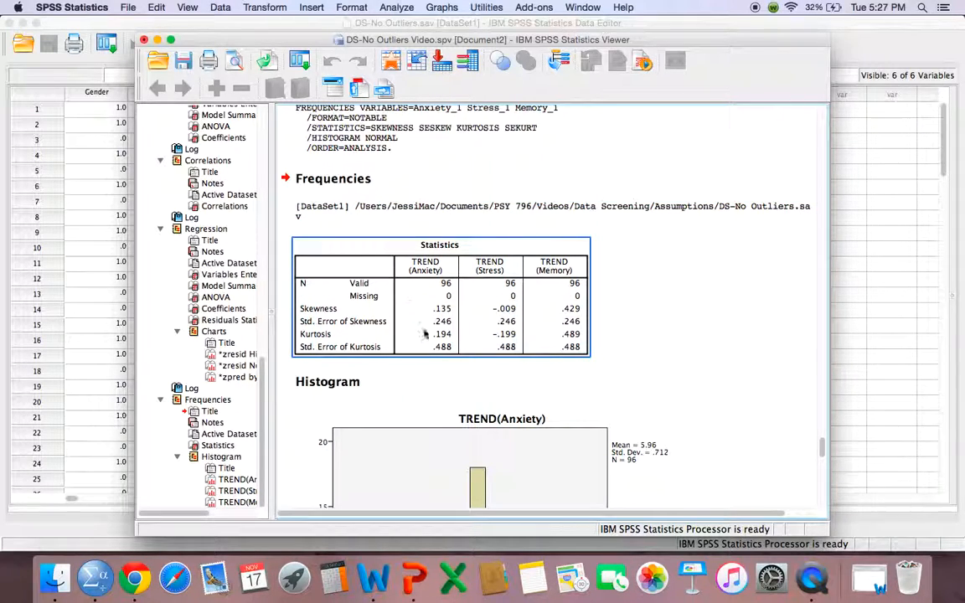
left_click(650, 335)
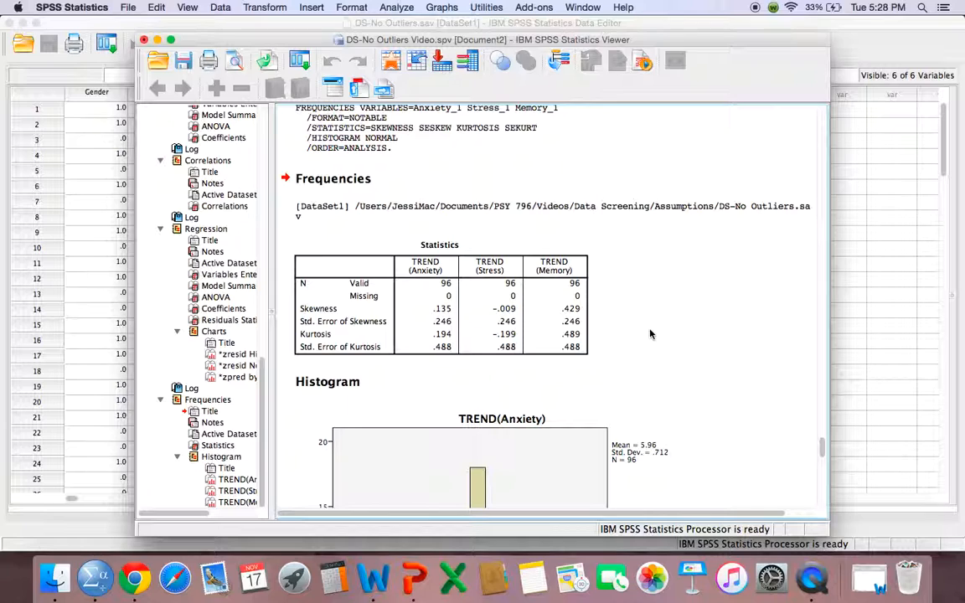
left_click(336, 306)
scroll(647, 371, "up", 15)
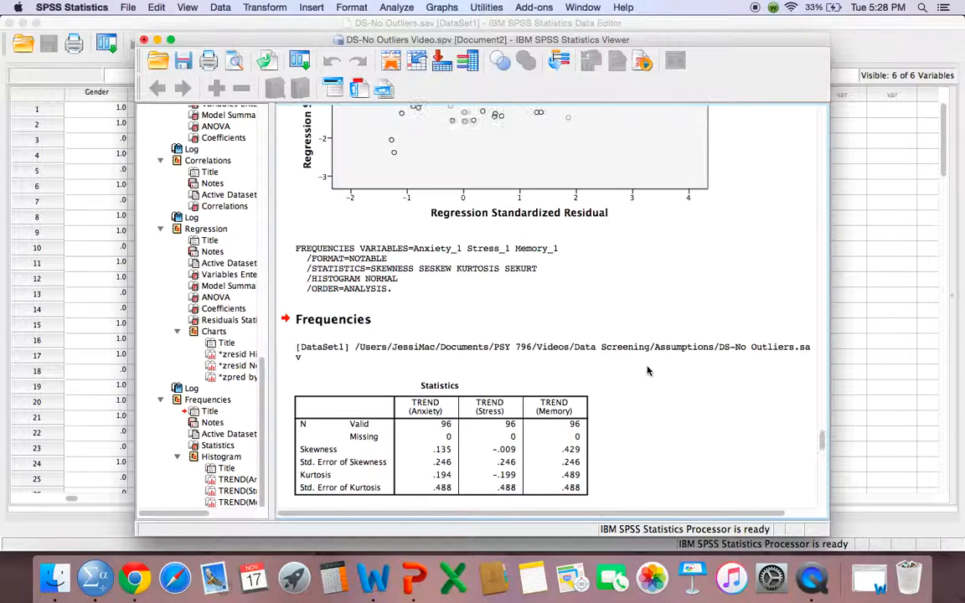
scroll(647, 370, "down", 5)
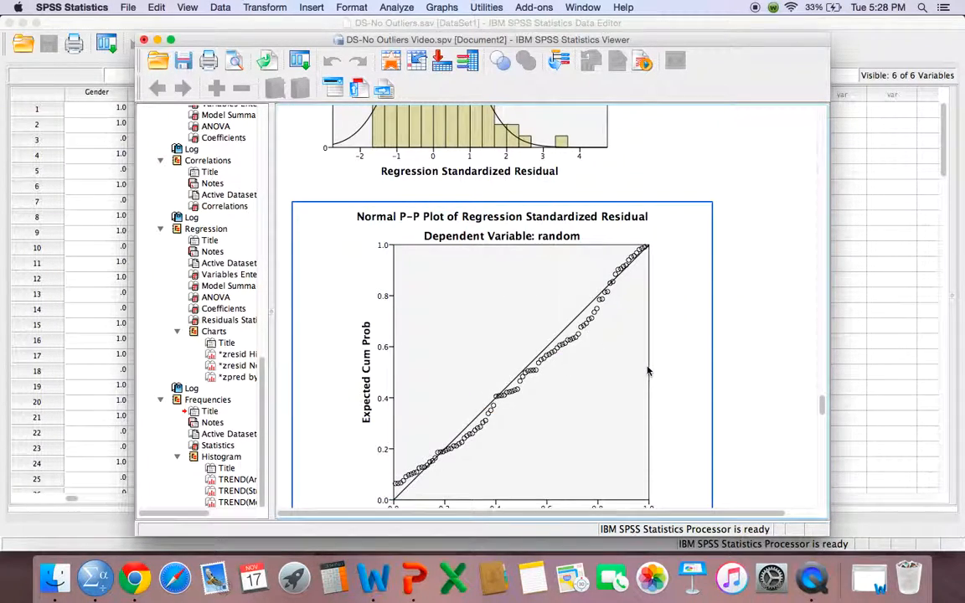
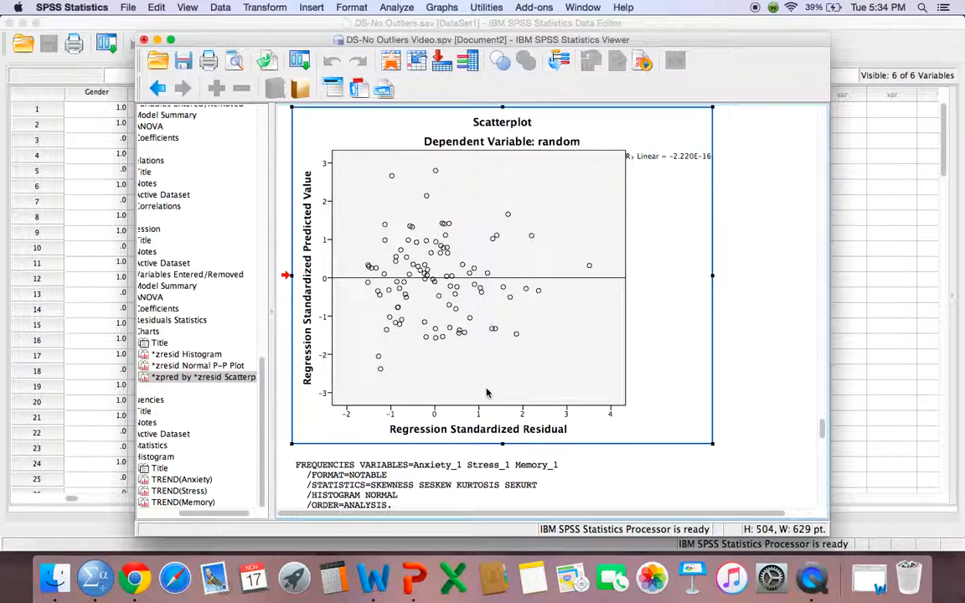
Copy the regression residual scatterplot and paste it into the blank Word document
right_click(598, 338)
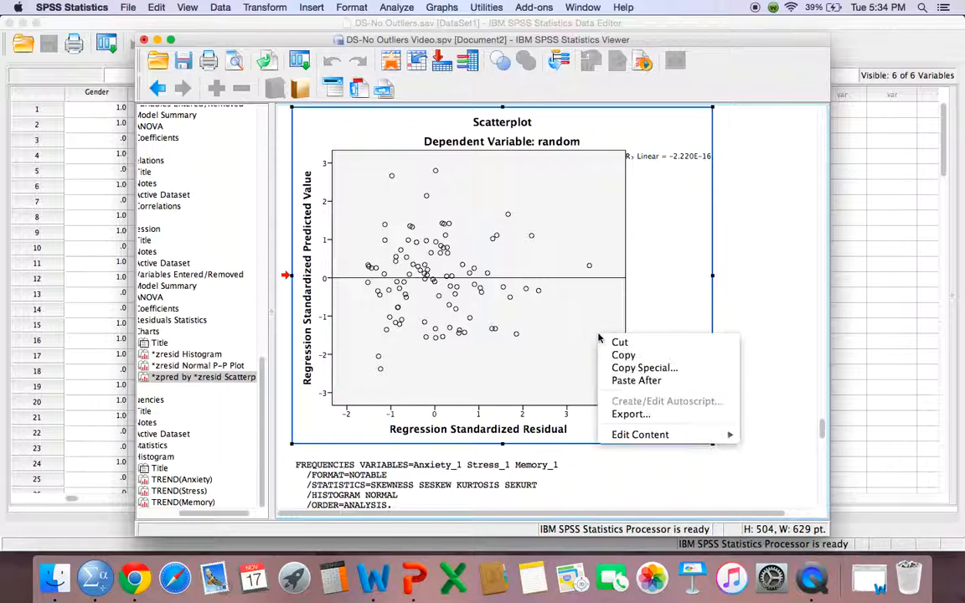
left_click(625, 355)
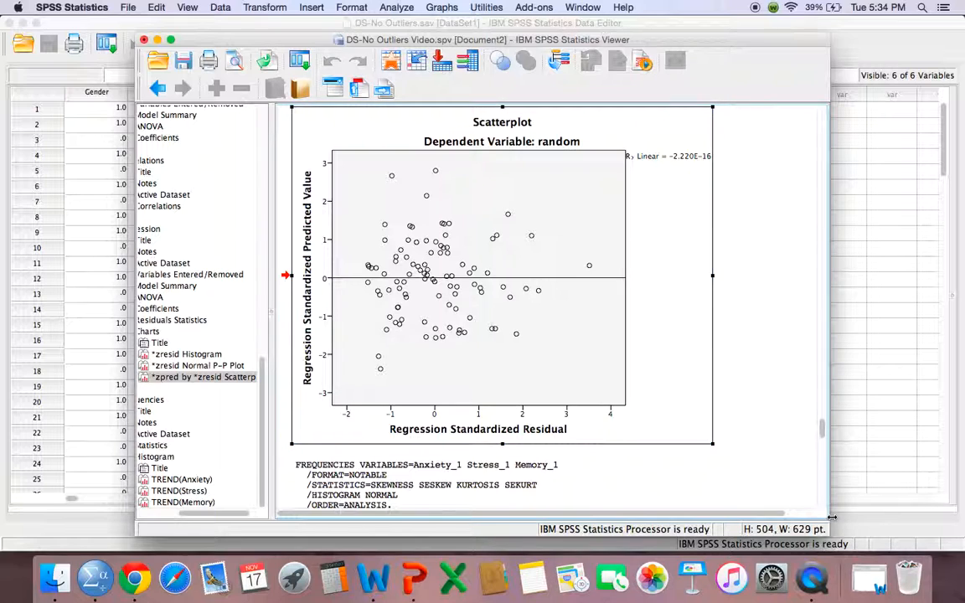
left_click(871, 579)
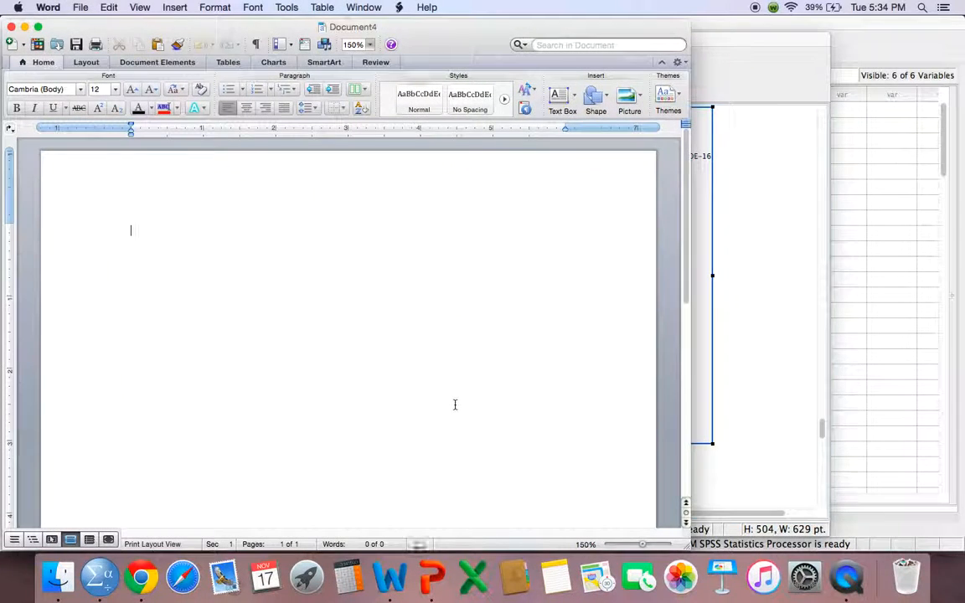
right_click(456, 383)
left_click(475, 415)
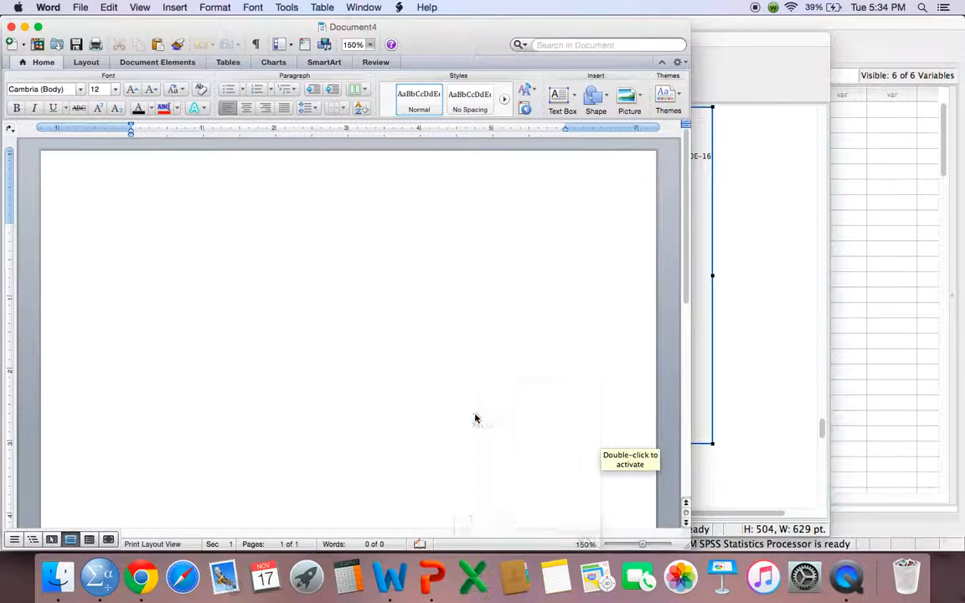
scroll(314, 287, "up", 3)
scroll(313, 286, "up", 3)
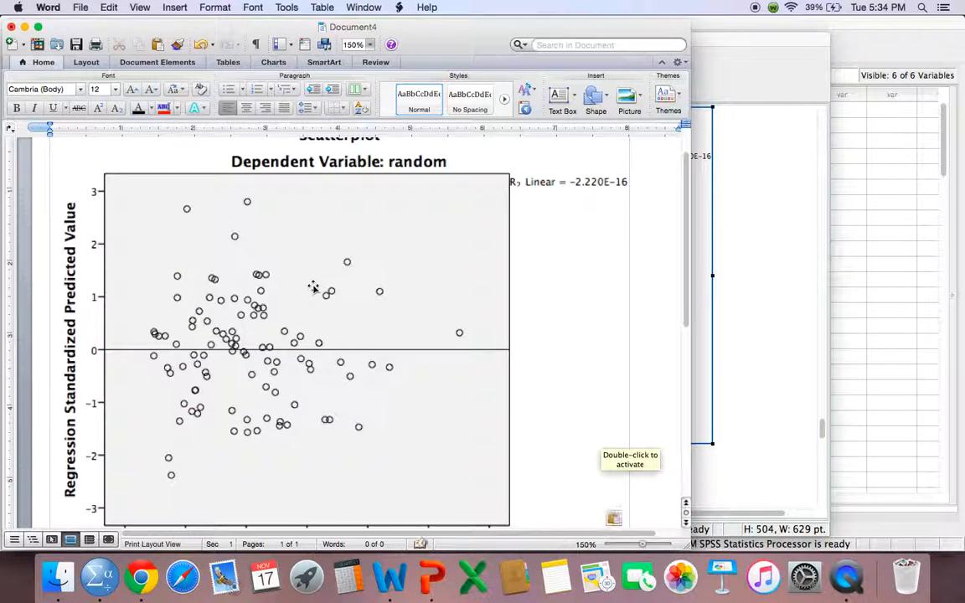
Draw a freeform shape outline around all the data points of the pasted scatterplot
left_click(175, 7)
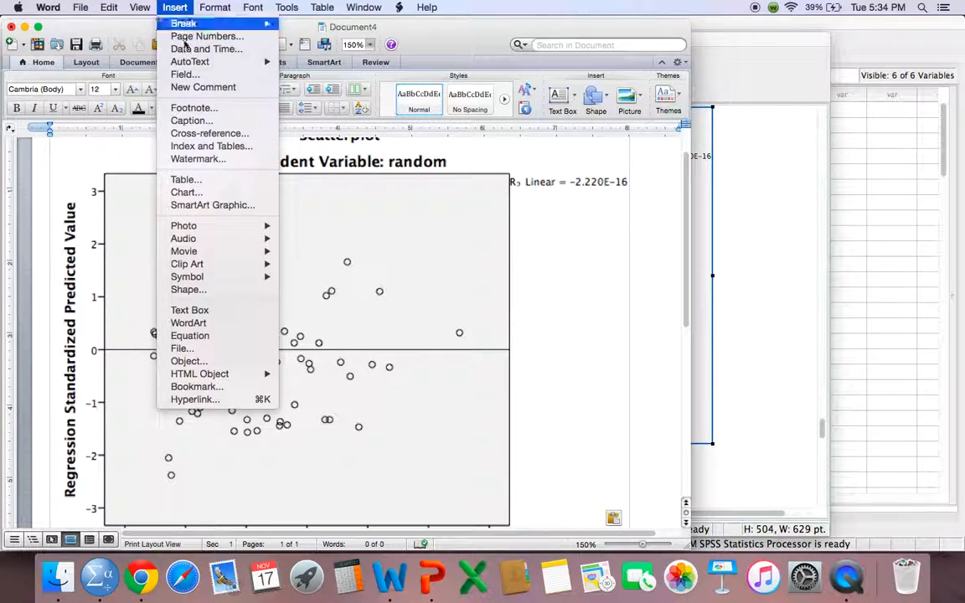
left_click(186, 290)
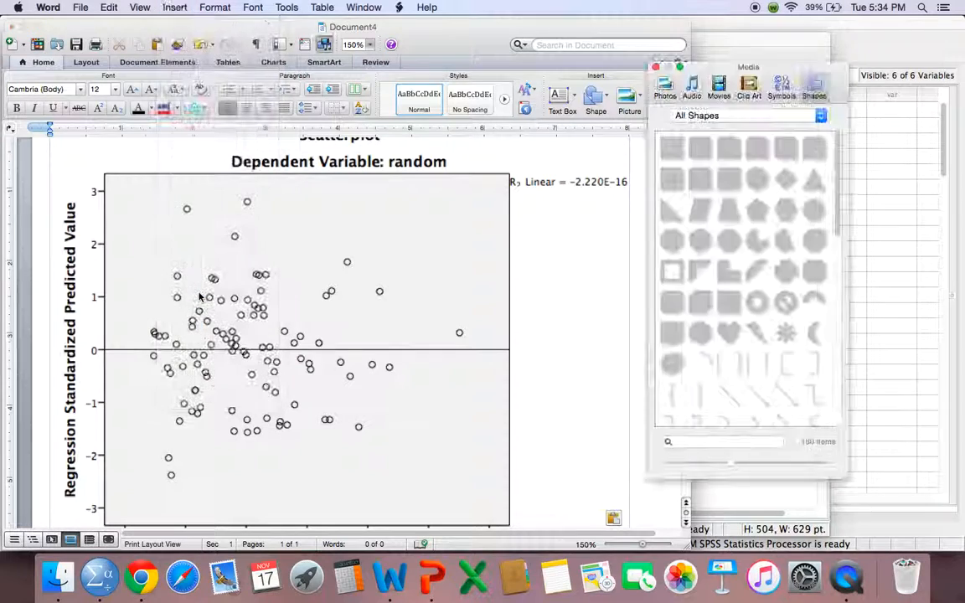
scroll(730, 356, "down", 4)
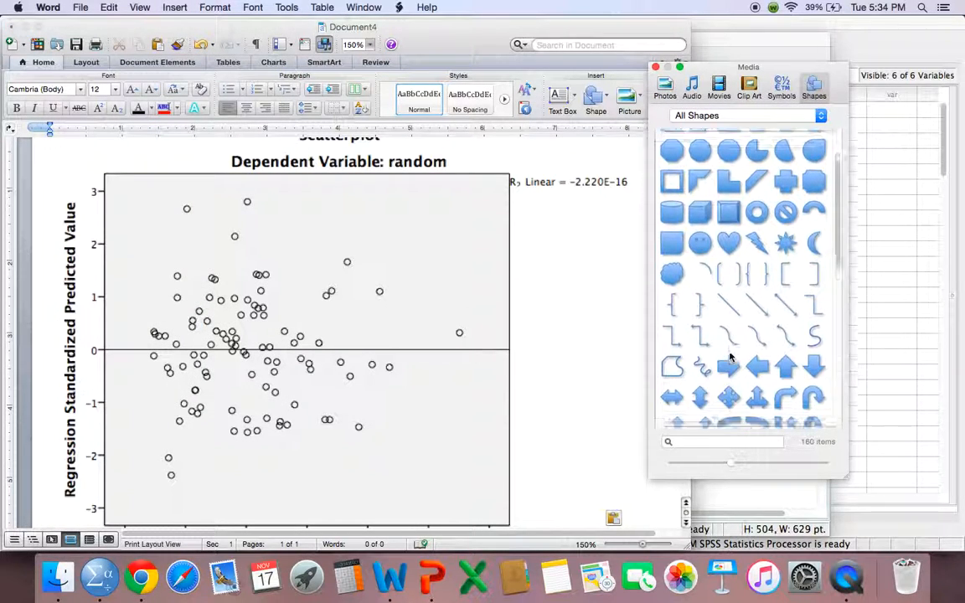
left_click(673, 336)
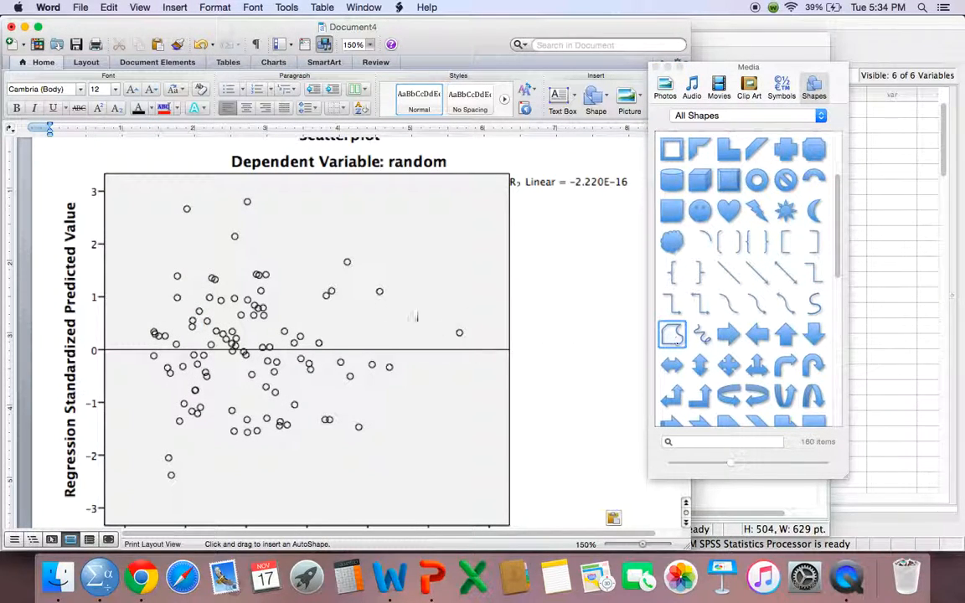
mouse_move(178, 199)
left_mouse_down()
mouse_move(133, 287)
mouse_move(125, 341)
mouse_move(133, 433)
mouse_move(151, 478)
mouse_move(226, 495)
mouse_move(354, 483)
mouse_move(471, 434)
mouse_move(500, 334)
mouse_move(455, 271)
mouse_move(370, 218)
mouse_move(235, 179)
mouse_move(173, 205)
left_mouse_up()
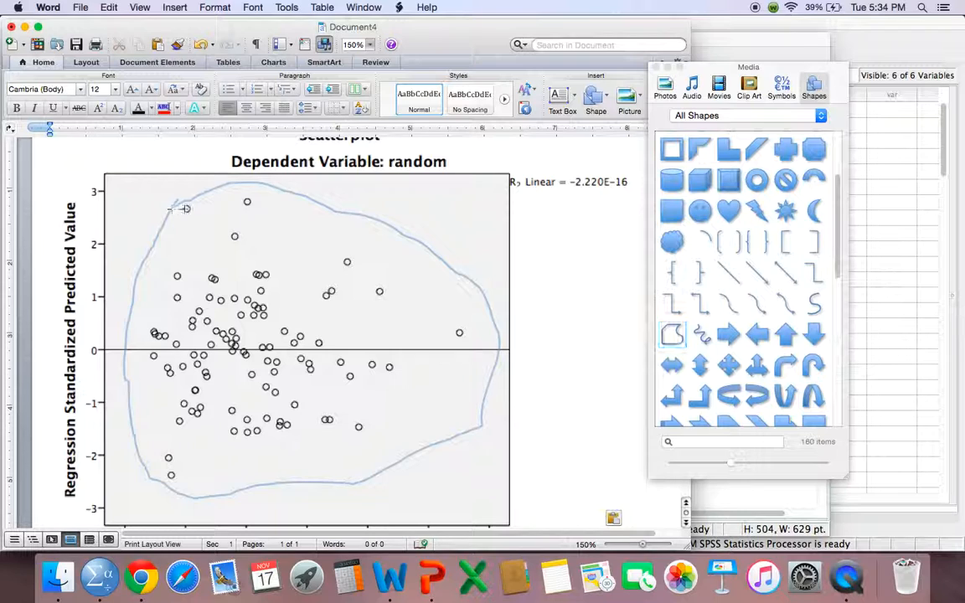
left_click(227, 183)
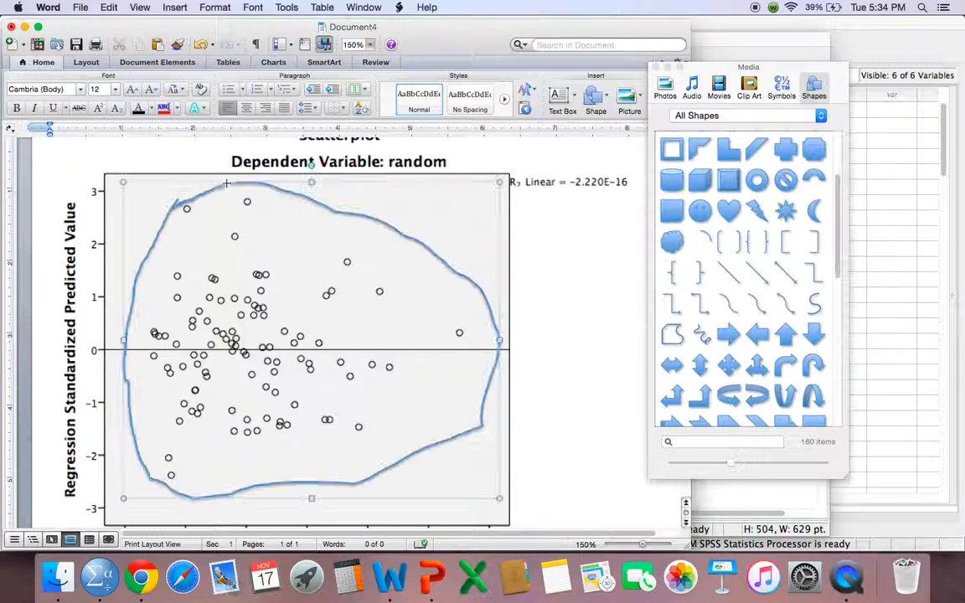